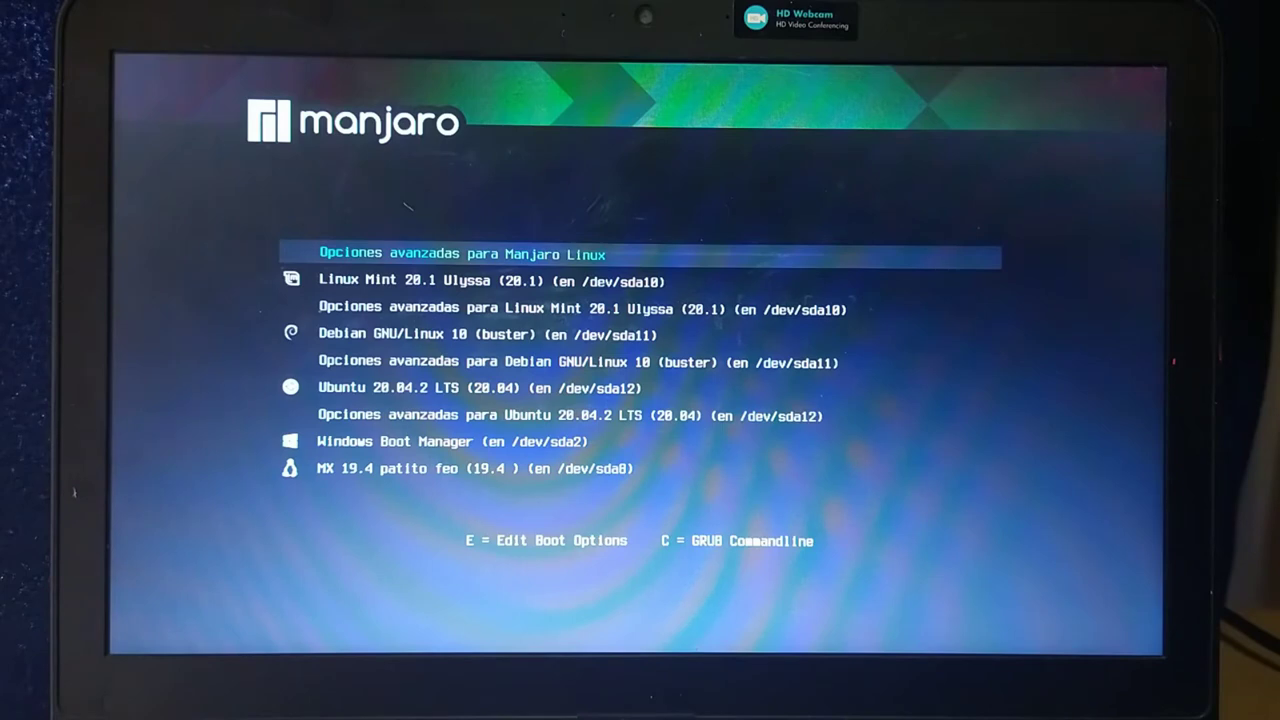
# - Boot the MX 19.4 patito feo (19.4) installation on /dev/sda8 from the GRUB boot list
pyautogui.press('Down')
pyautogui.press('Down')
pyautogui.press('Down')
pyautogui.press('Down')
pyautogui.press('Down')
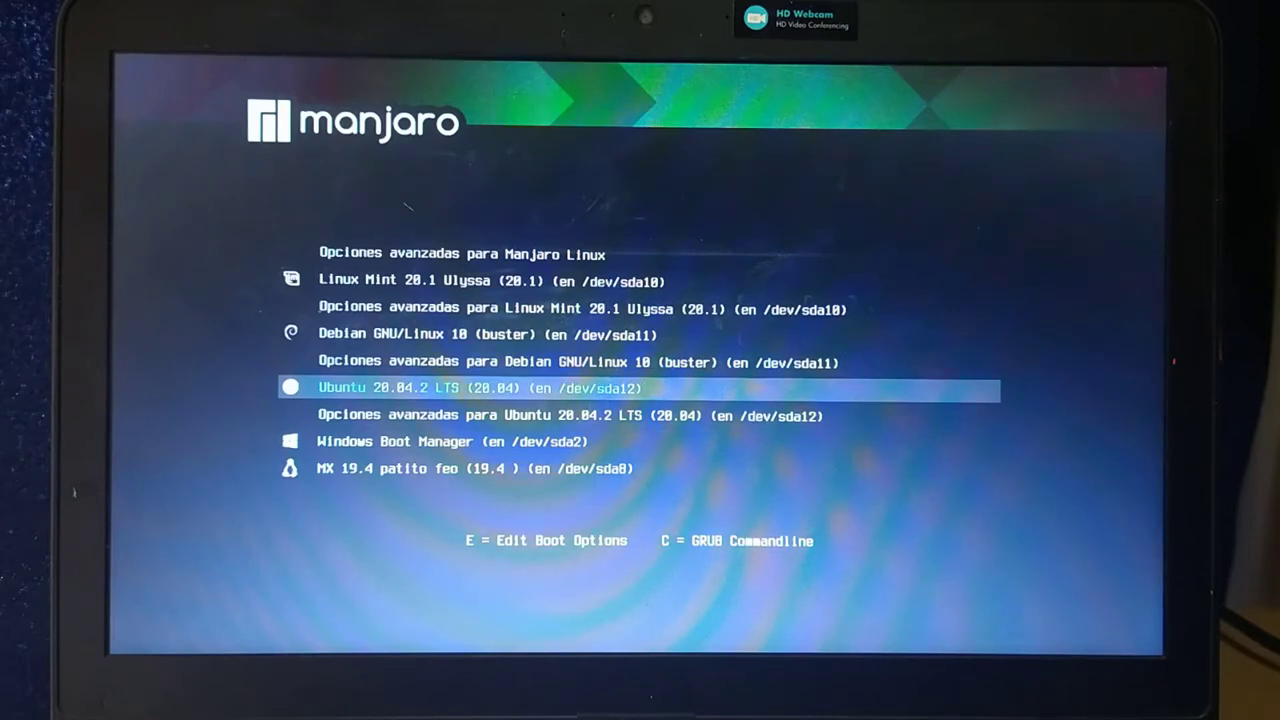
pyautogui.press('Down')
pyautogui.press('Down')
pyautogui.press('Down')
pyautogui.press('Down')
pyautogui.press('Up')
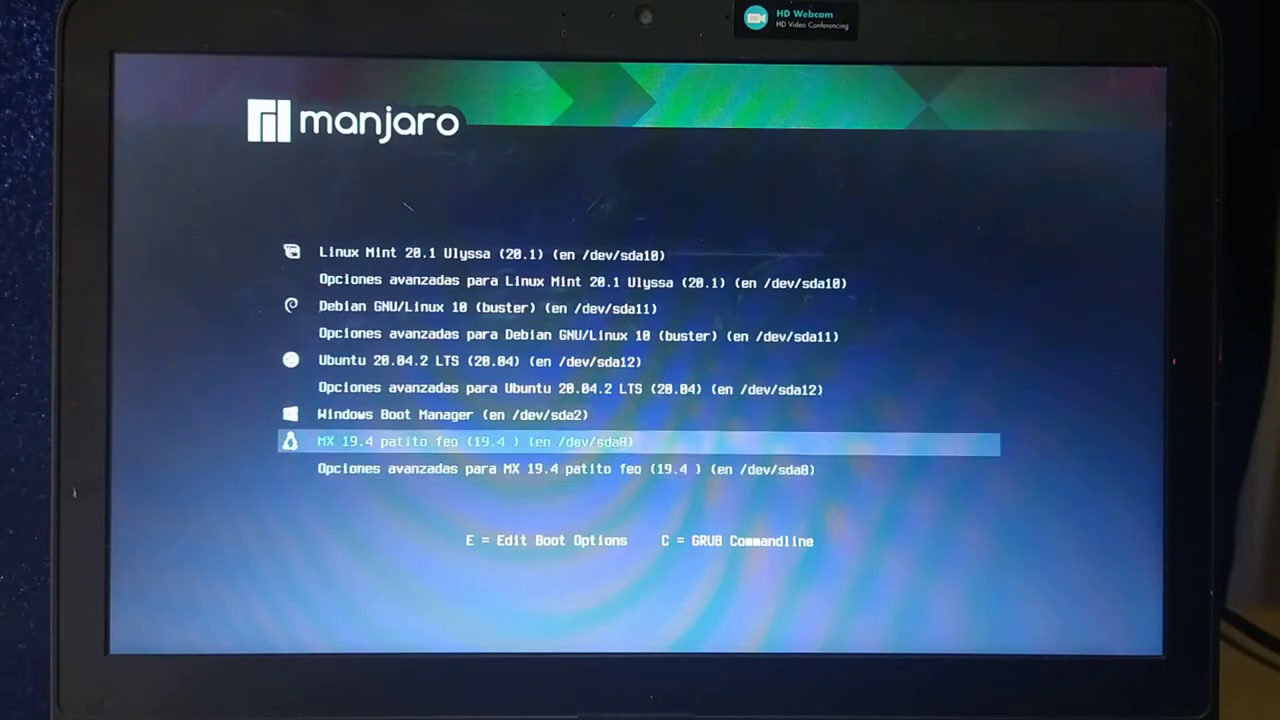
pyautogui.press('Return')
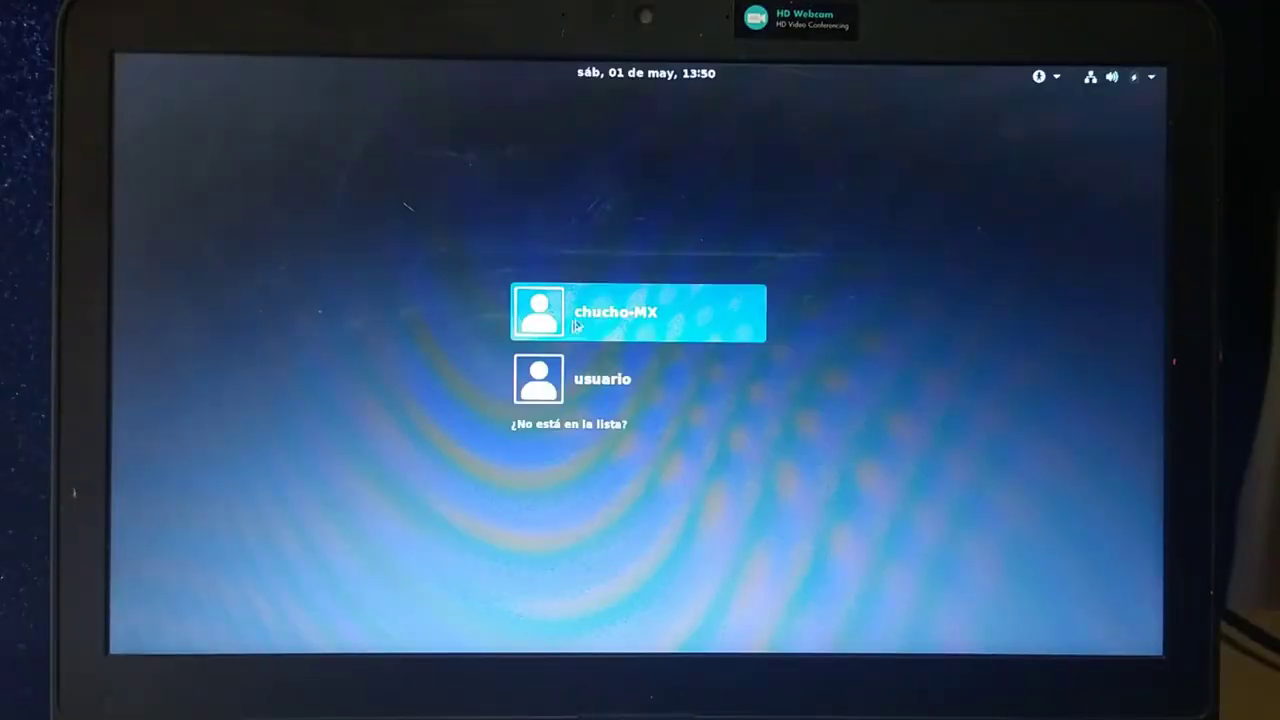
# - Log in to the MX user account by entering the account password
pyautogui.click(587, 318)
pyautogui.write('*********')
pyautogui.press('Return')
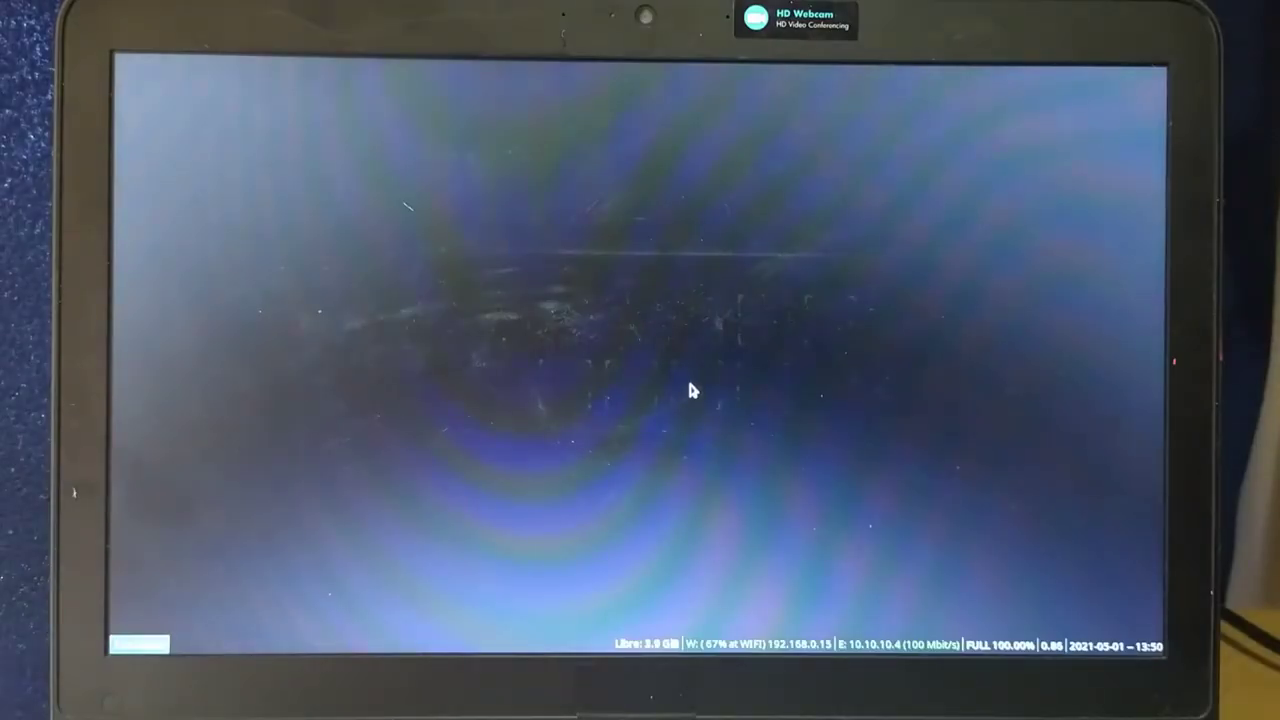
# - Open a terminal and display the system information with neofetch
pyautogui.press('super+Return')
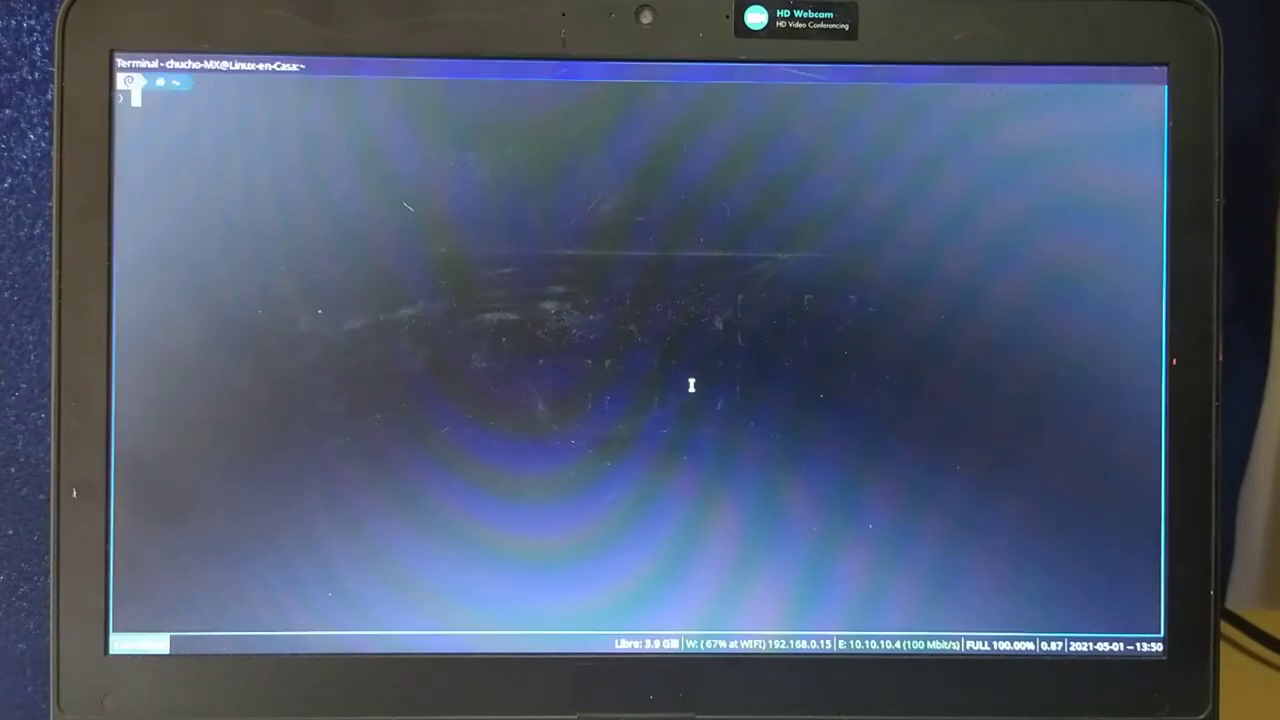
pyautogui.write('neofetch')
pyautogui.press('Return')
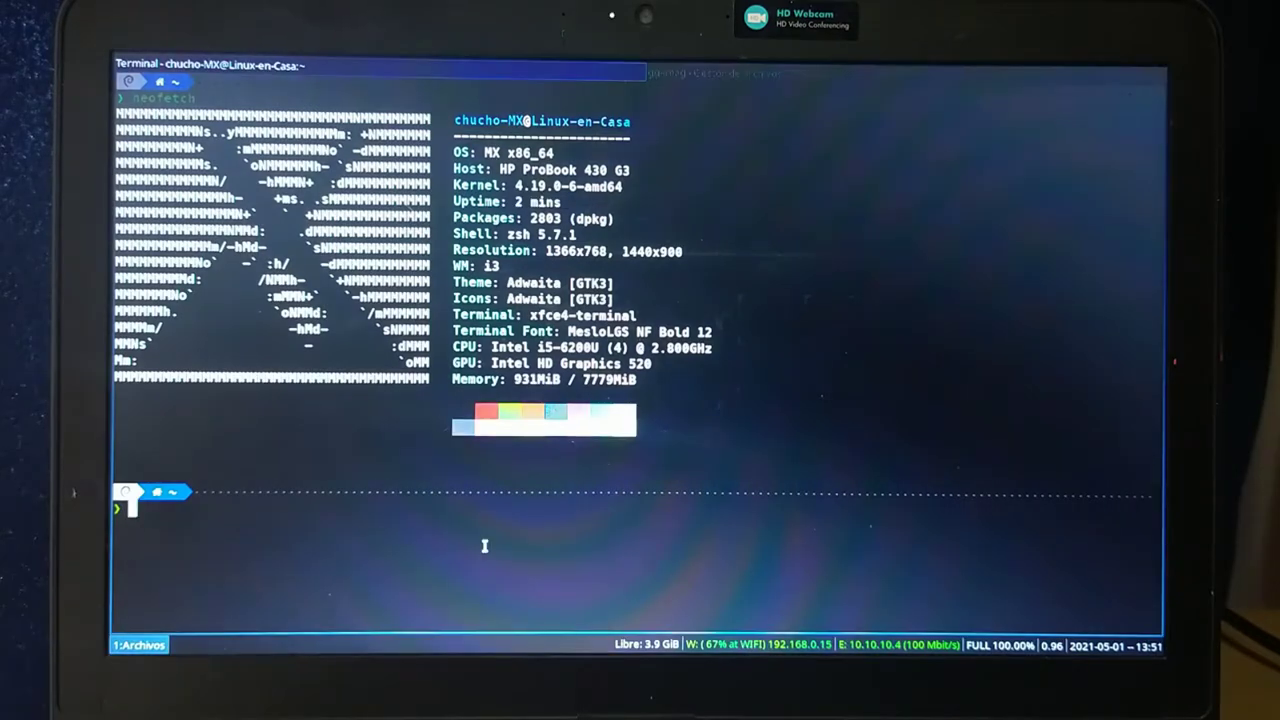
# - Launch GParted with sudo gparted, authenticating with the sudo password
pyautogui.write('sudo g')
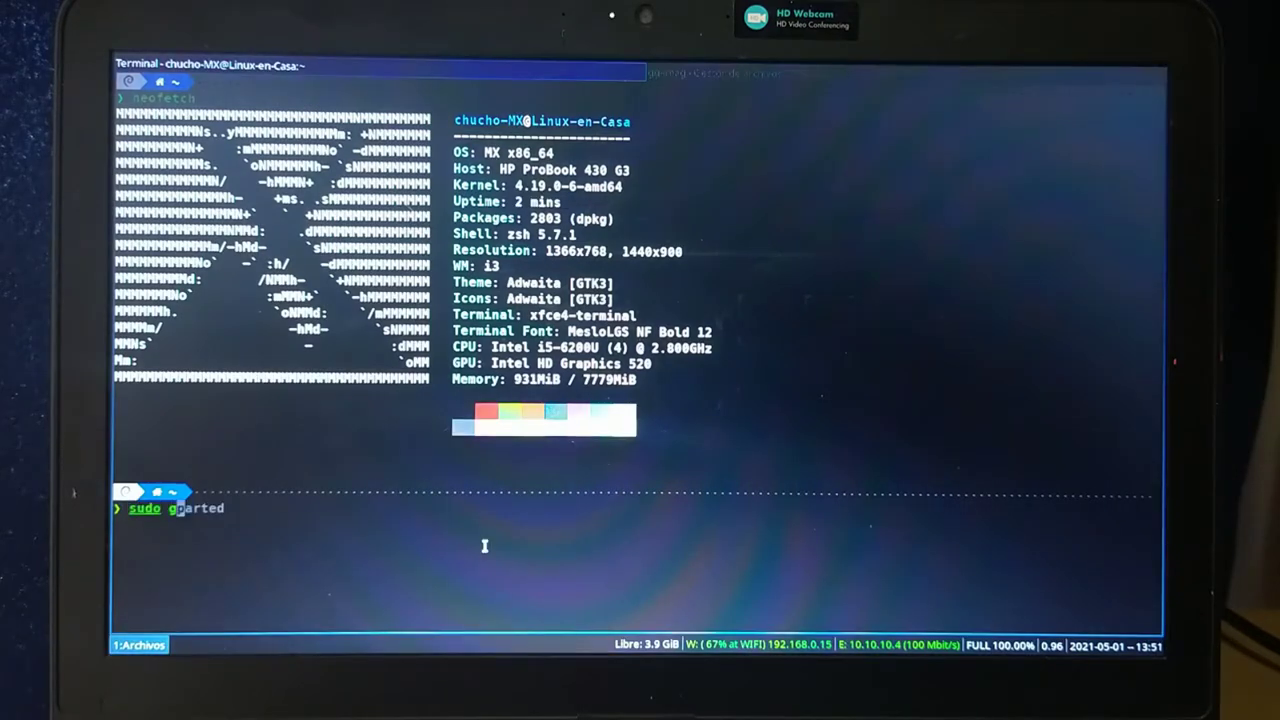
pyautogui.press('Right')
pyautogui.press('Return')
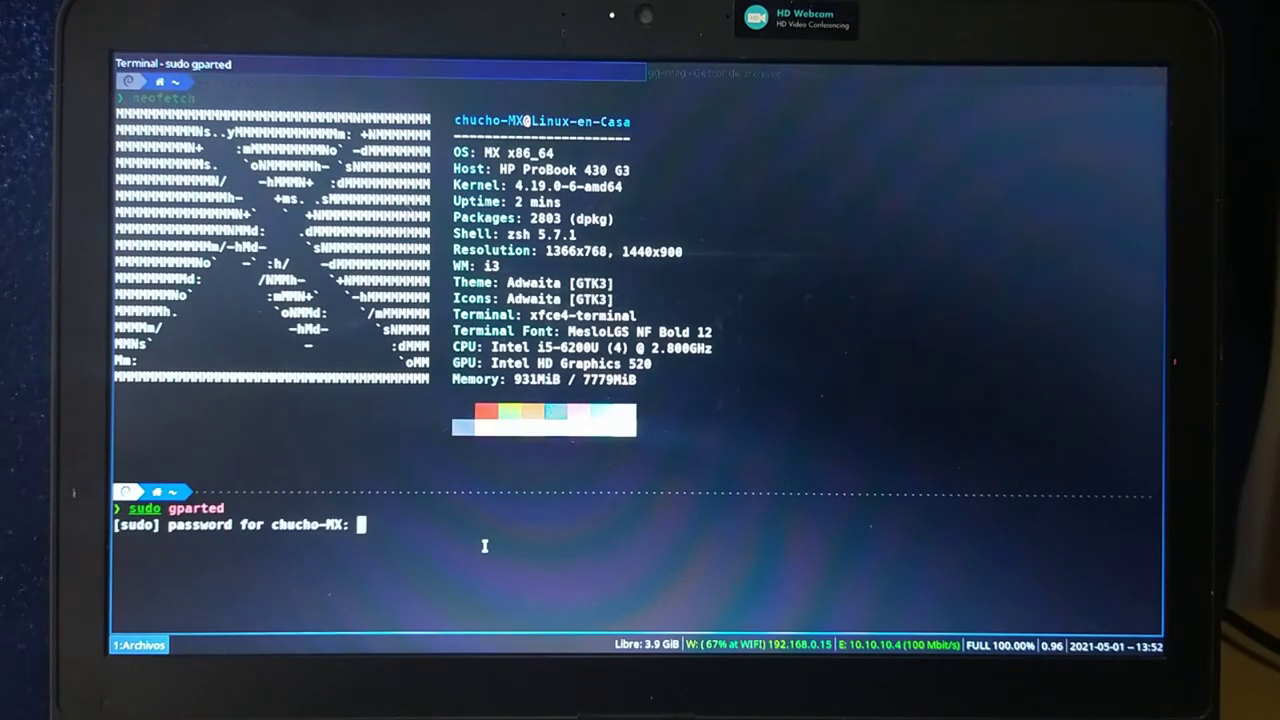
pyautogui.press('Return')
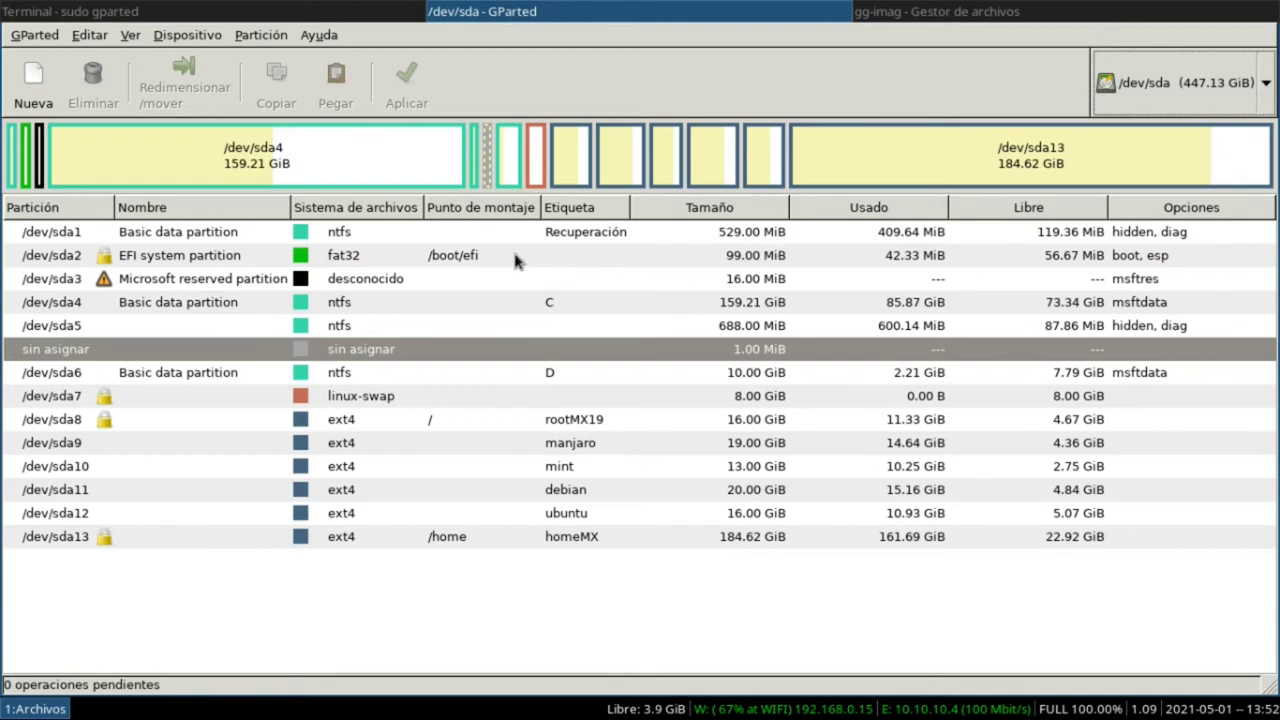
# - Examine the /dev/sda partitions one by one: the Windows ntfs partitions, linux-swap, each Linux root partition and the homeMX partition
pyautogui.click(378, 308)
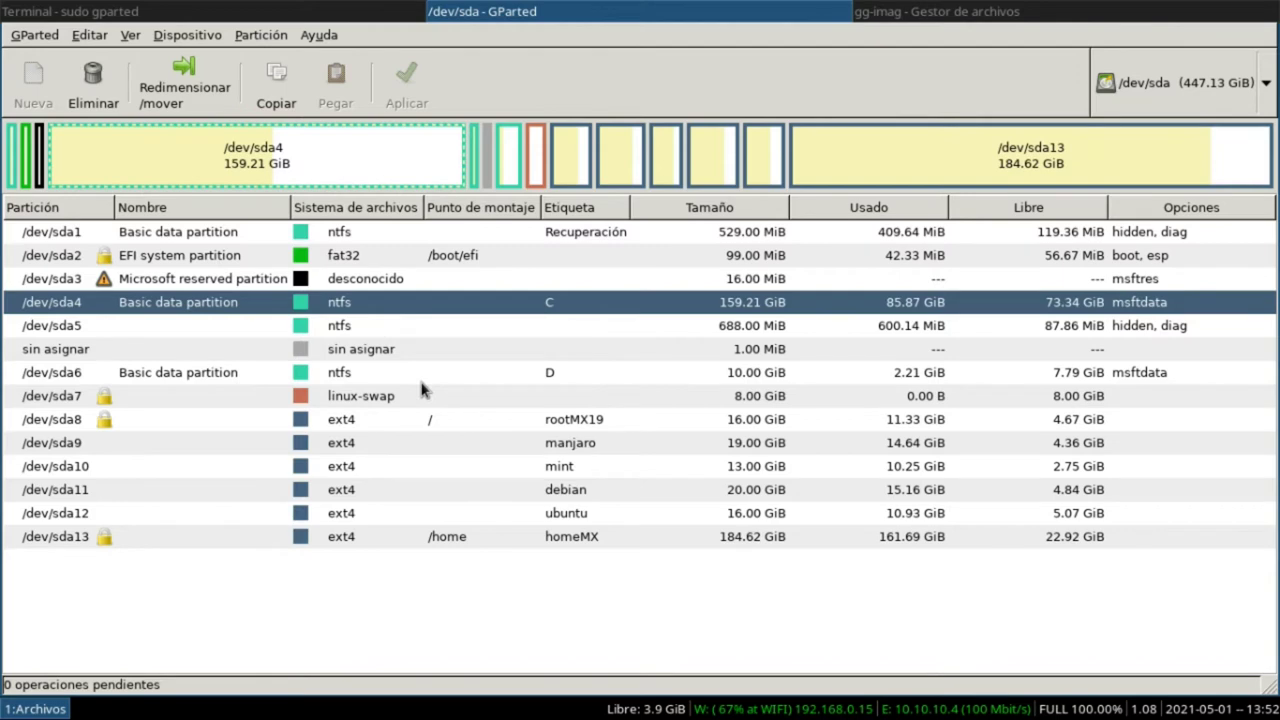
pyautogui.click(366, 234)
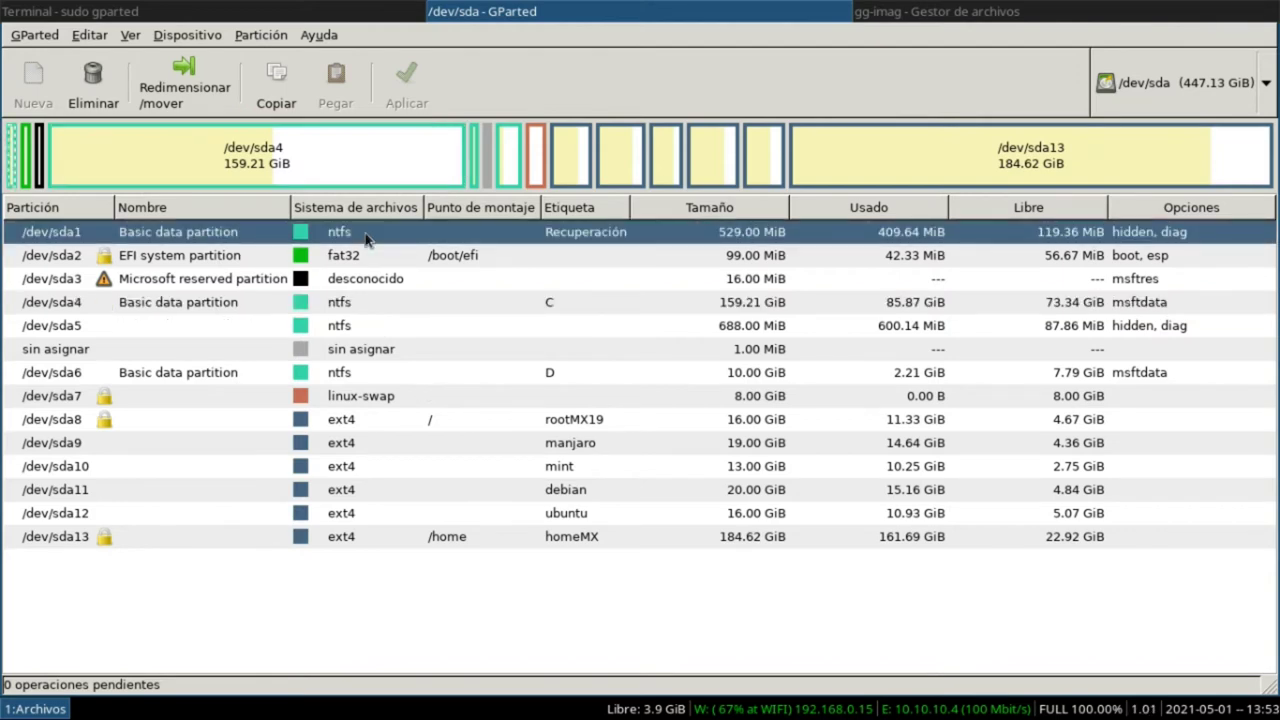
pyautogui.click(338, 375)
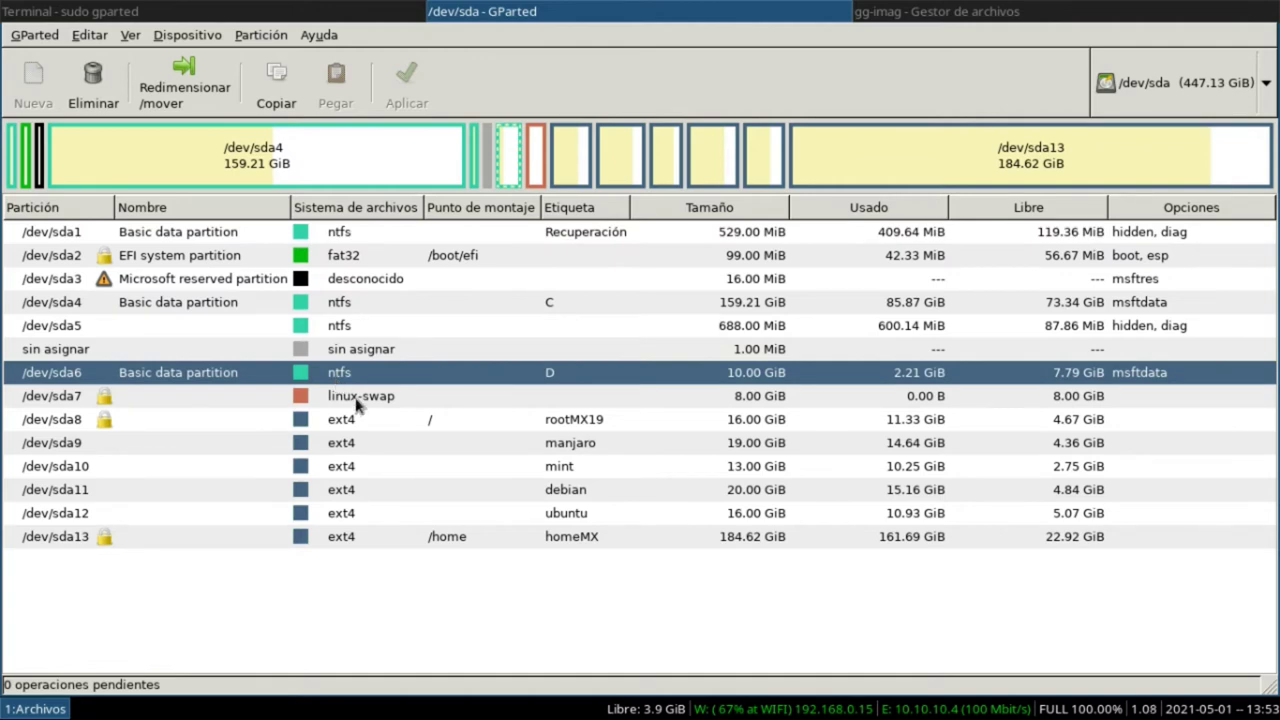
pyautogui.click(357, 400)
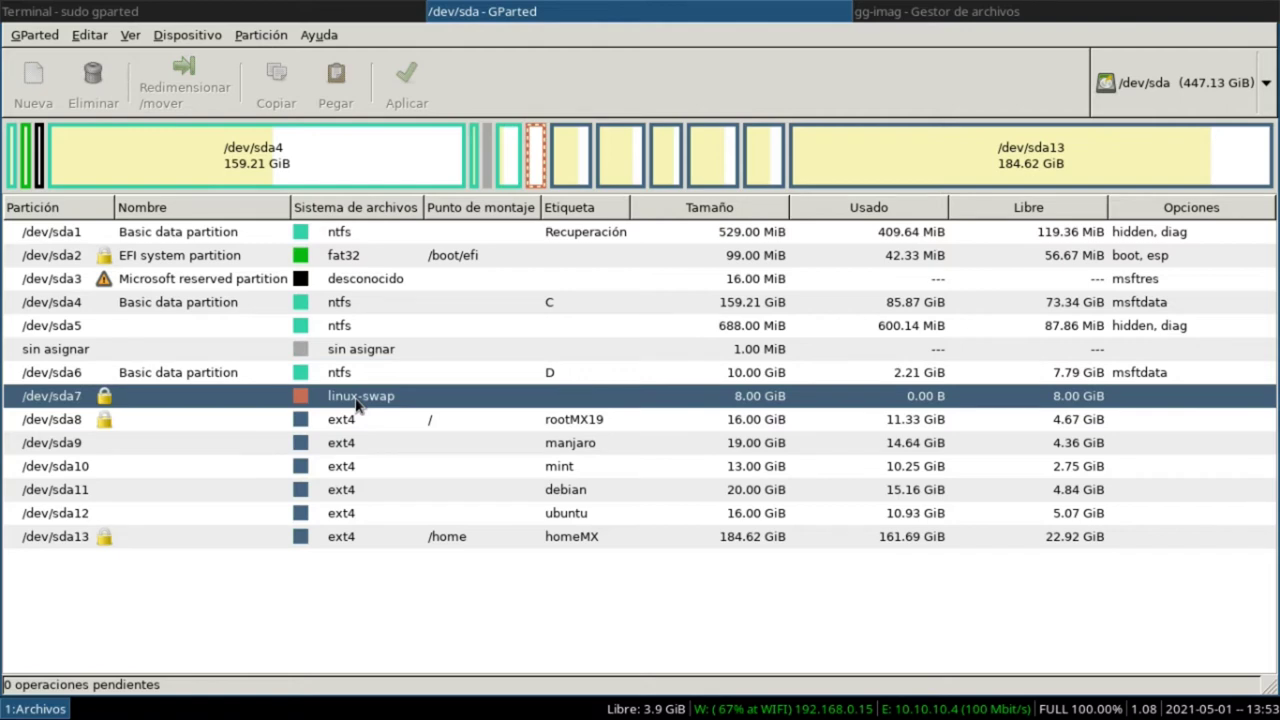
pyautogui.click(405, 420)
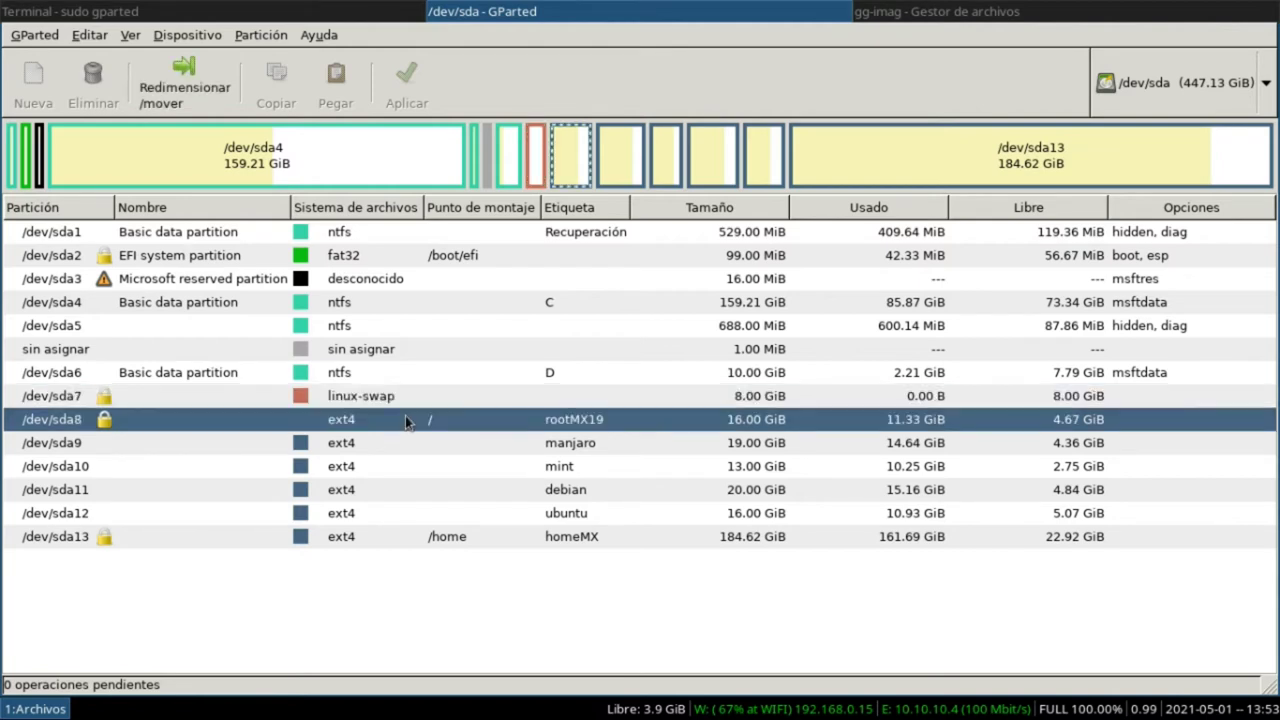
pyautogui.click(565, 446)
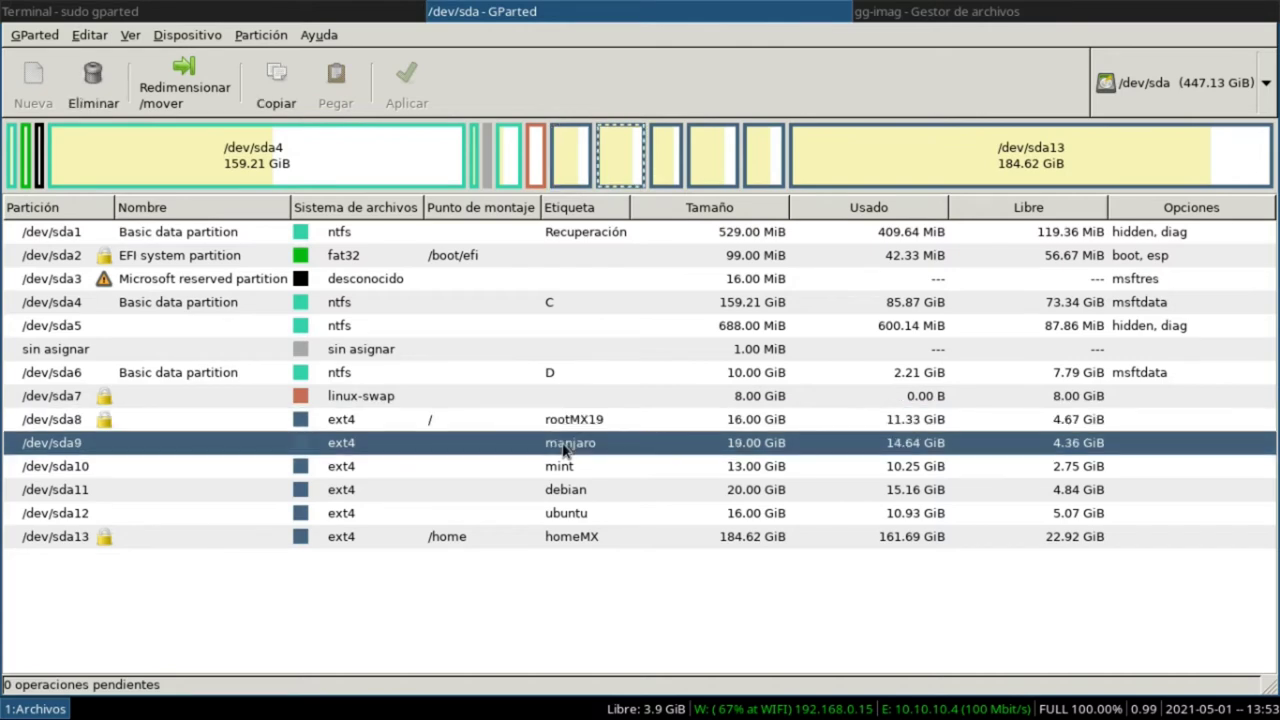
pyautogui.click(547, 472)
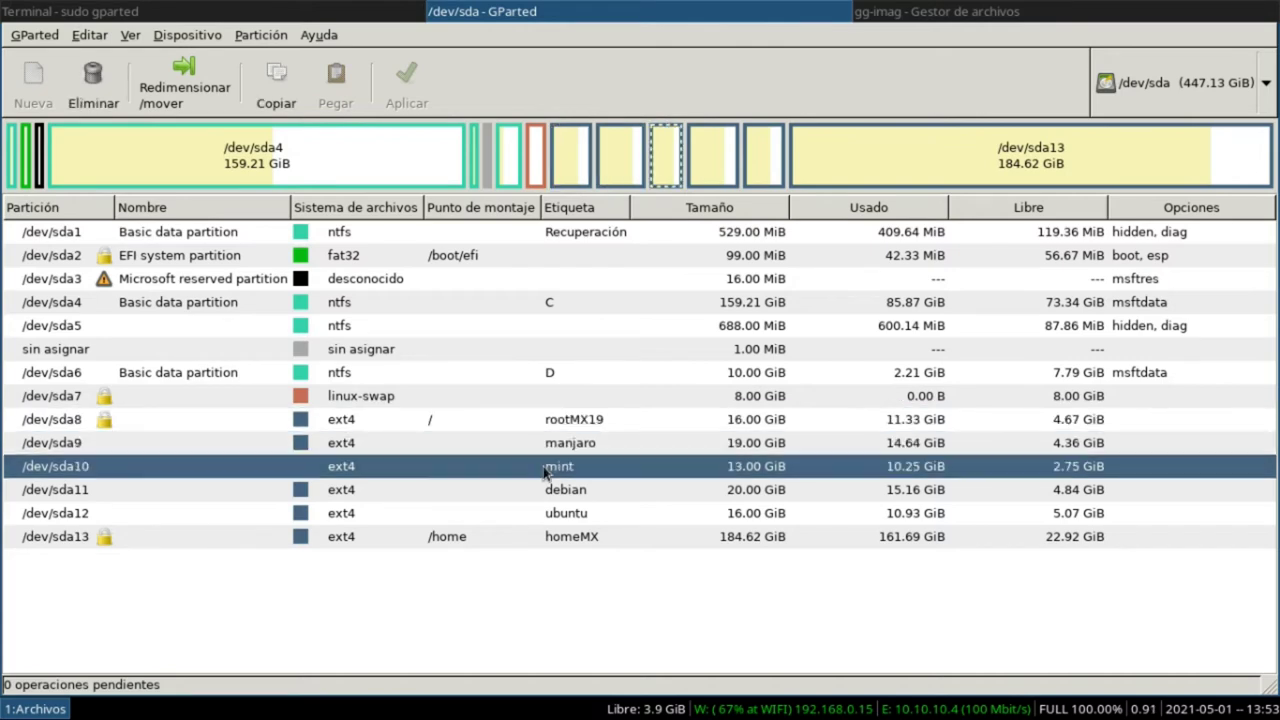
pyautogui.click(547, 494)
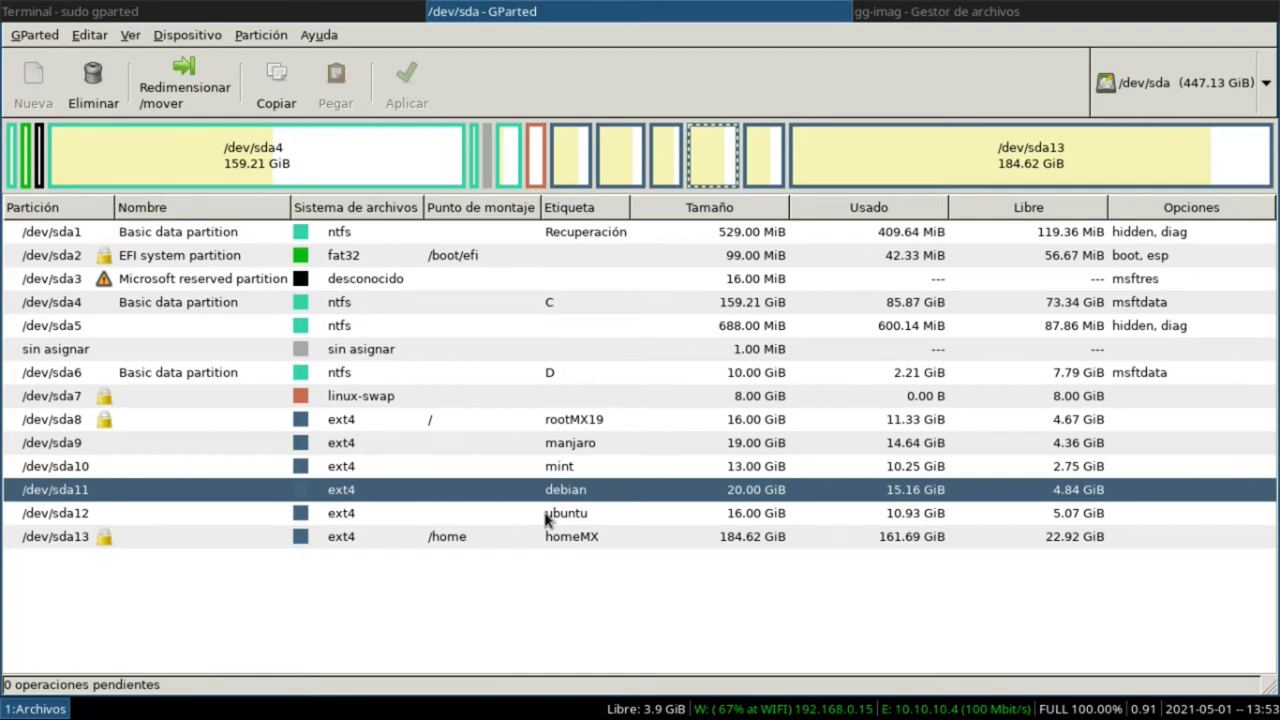
pyautogui.click(547, 516)
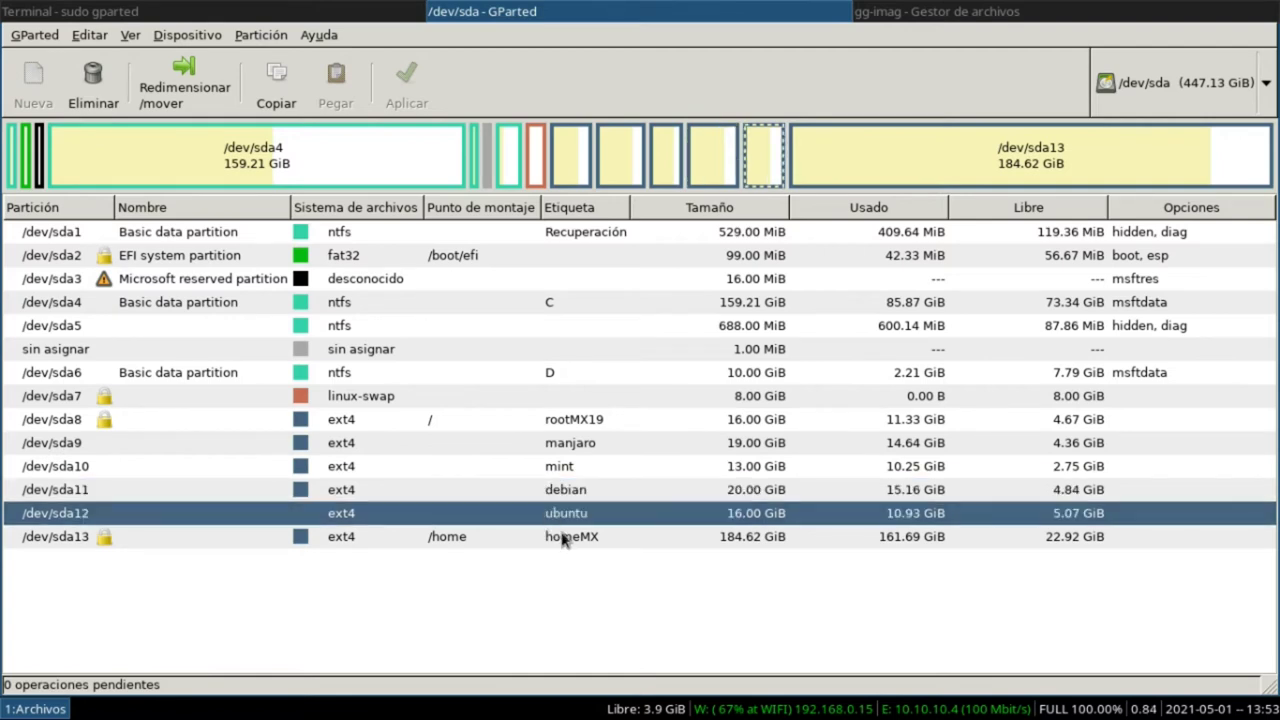
pyautogui.click(563, 538)
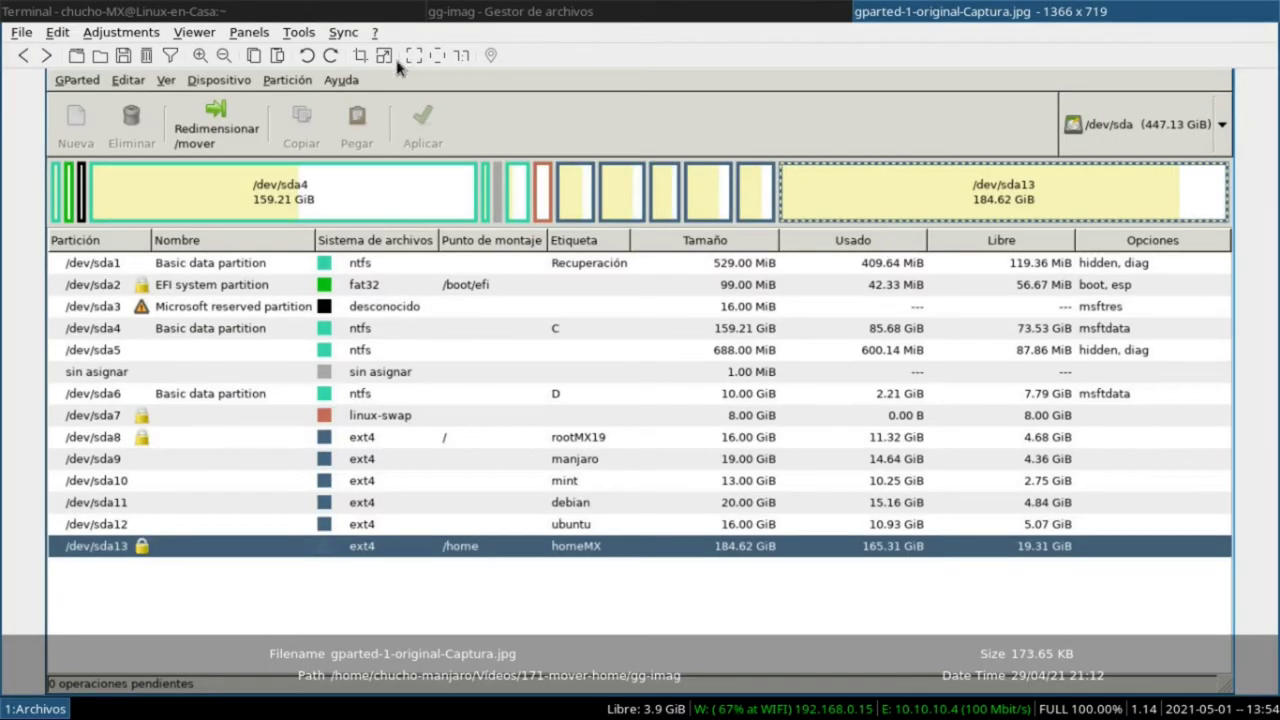
# - Switch to the image viewer and advance through the gparted diagrams illustrating the move of /dev/sda13 to the 480 GB /dev/sdb1 disk
pyautogui.click(45, 57)
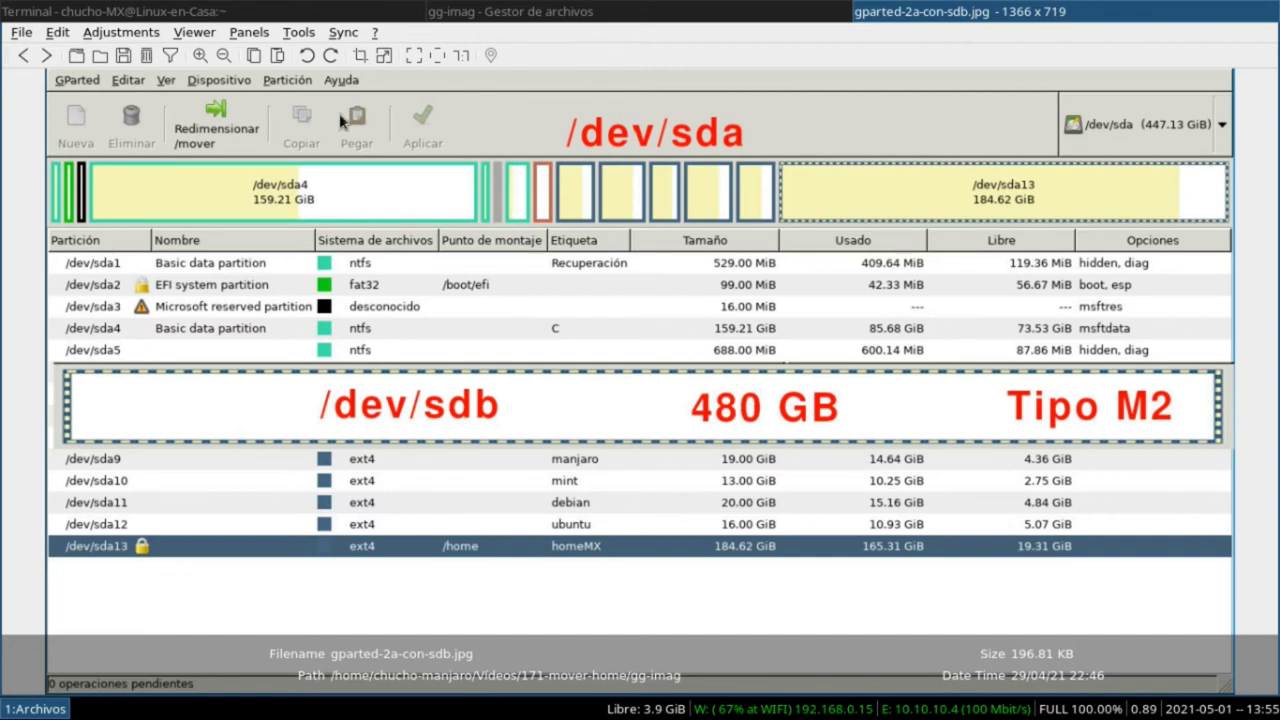
pyautogui.click(46, 55)
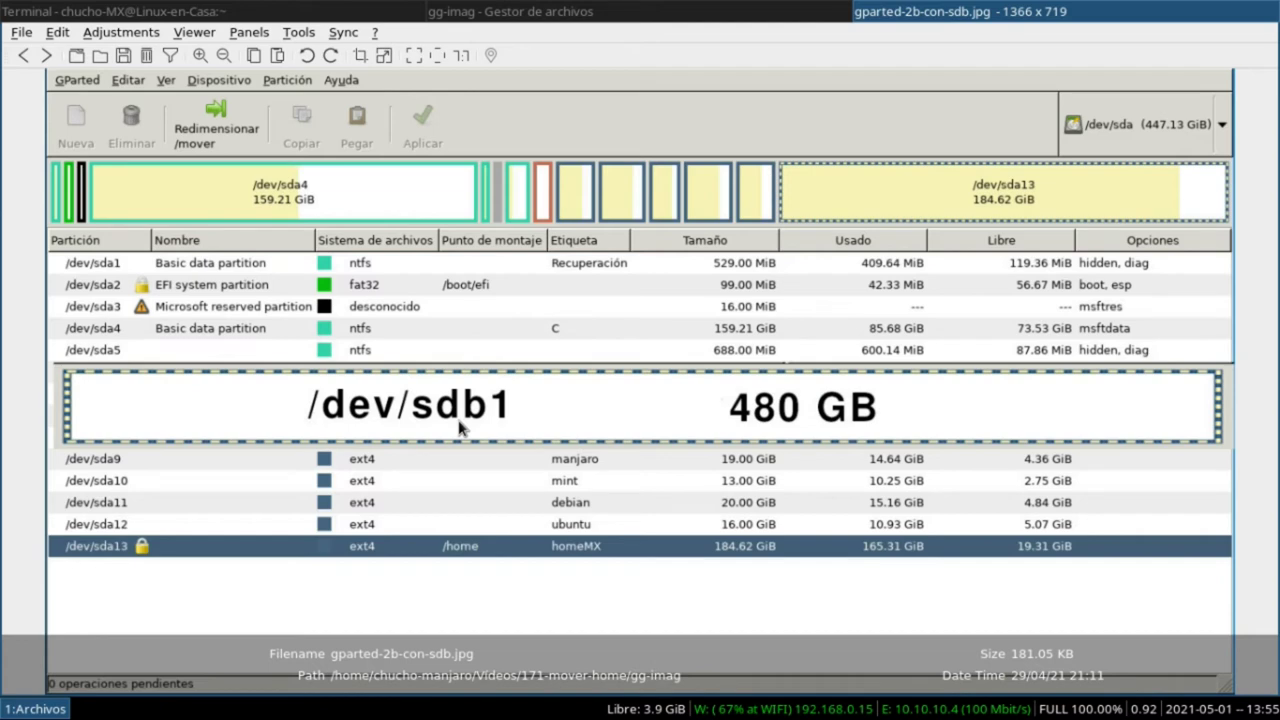
pyautogui.click(47, 55)
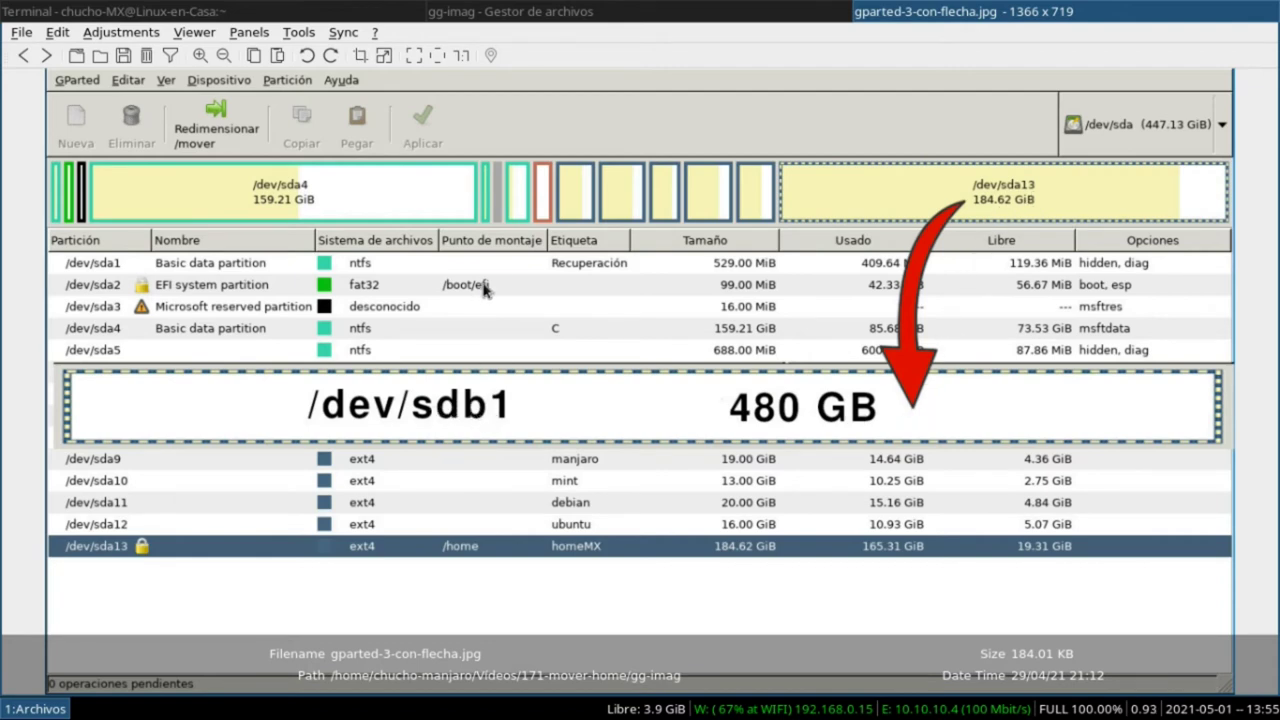
pyautogui.click(46, 56)
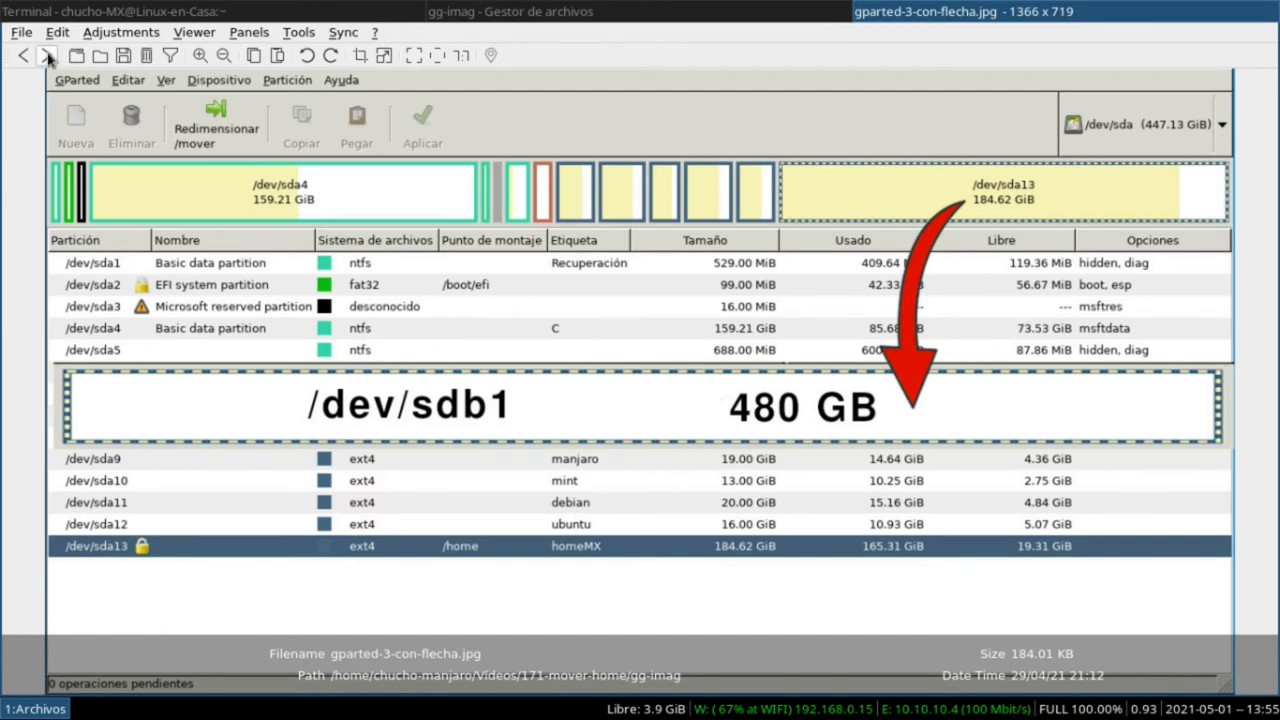